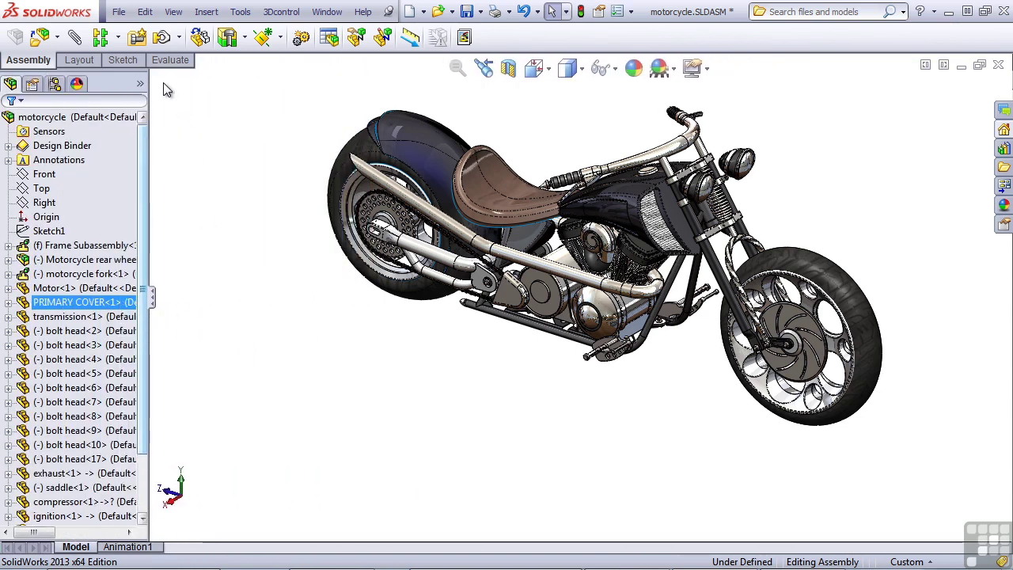
# Expand the display pane beside the feature tree and toggle the rear wheel subassembly hidden and visible again.
pyautogui.click(140, 83)
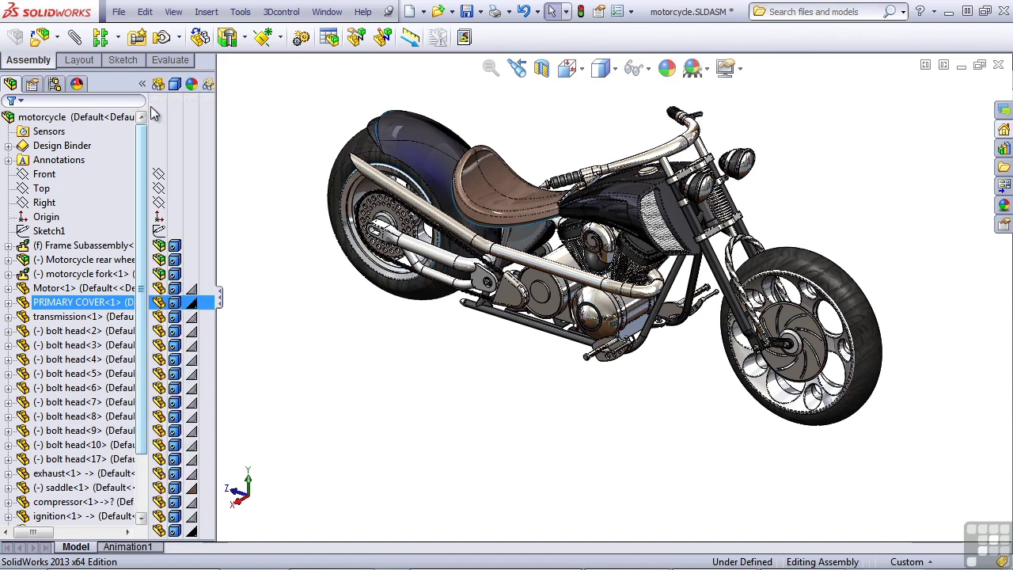
pyautogui.click(158, 274)
pyautogui.click(157, 262)
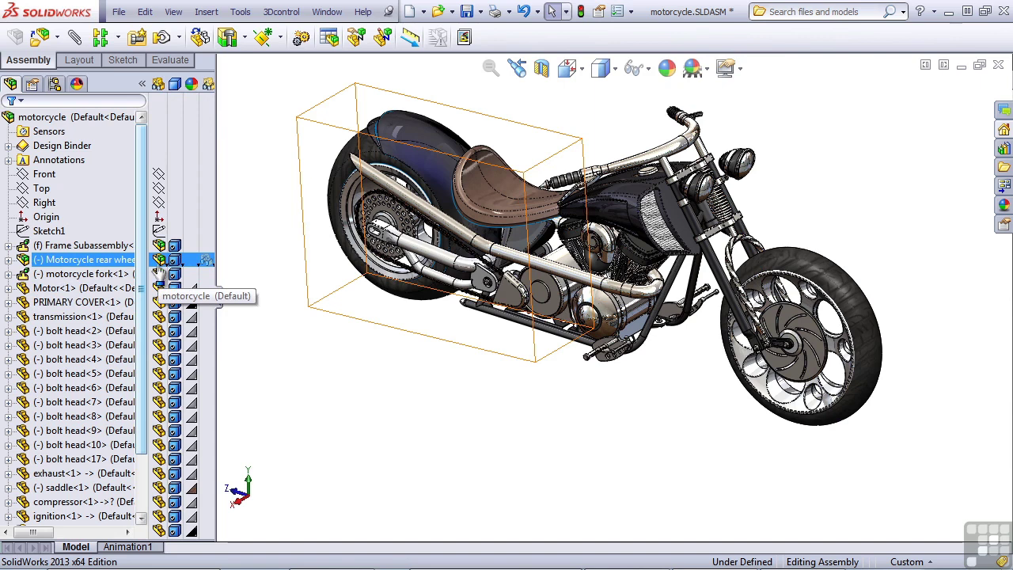
pyautogui.click(159, 262)
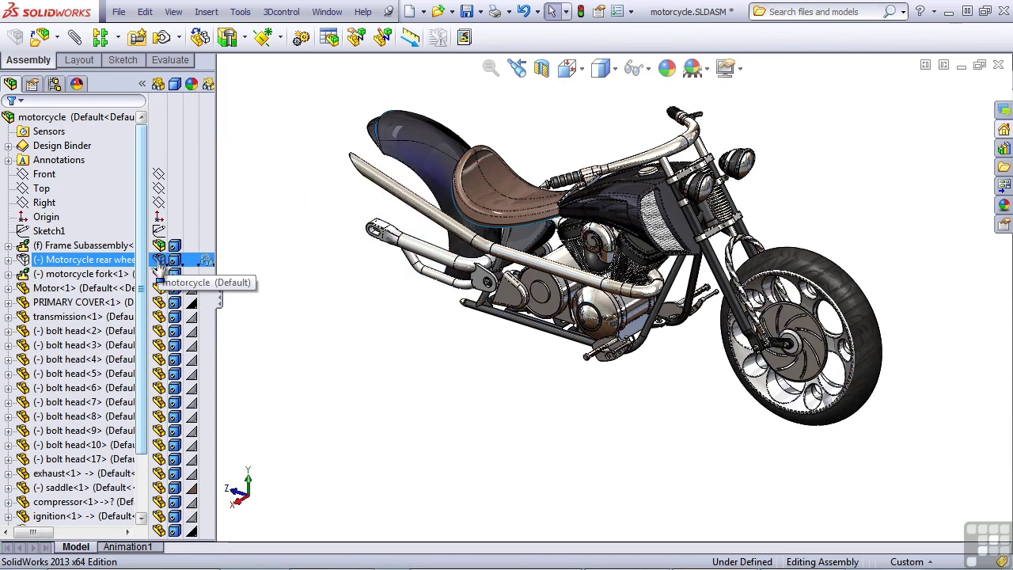
pyautogui.click(159, 261)
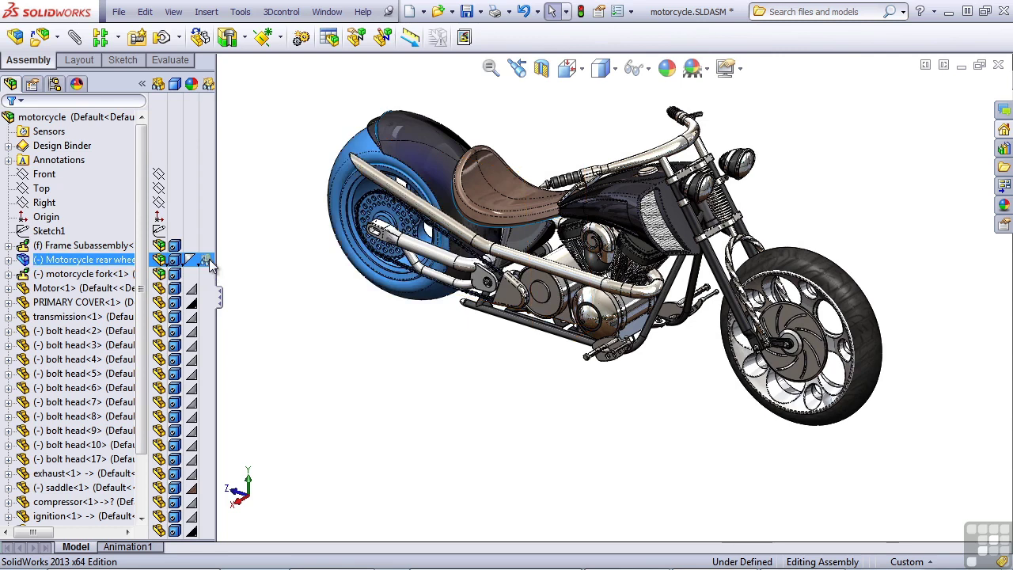
# Try transparency and wireframe display on the rear wheel subassembly, and return it to opaque shaded display.
pyautogui.click(283, 273)
pyautogui.click(204, 274)
pyautogui.click(203, 260)
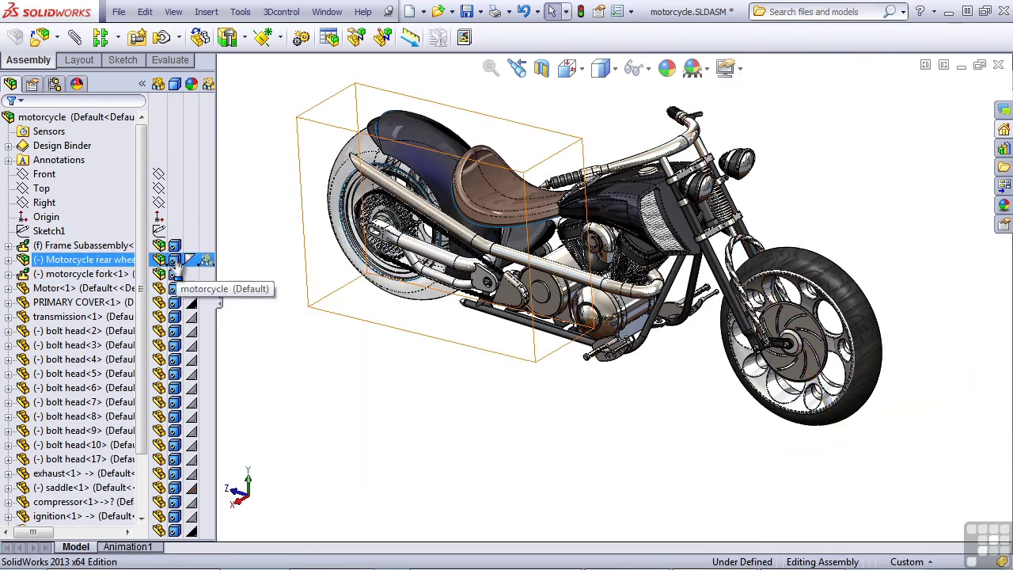
pyautogui.click(175, 260)
pyautogui.click(208, 276)
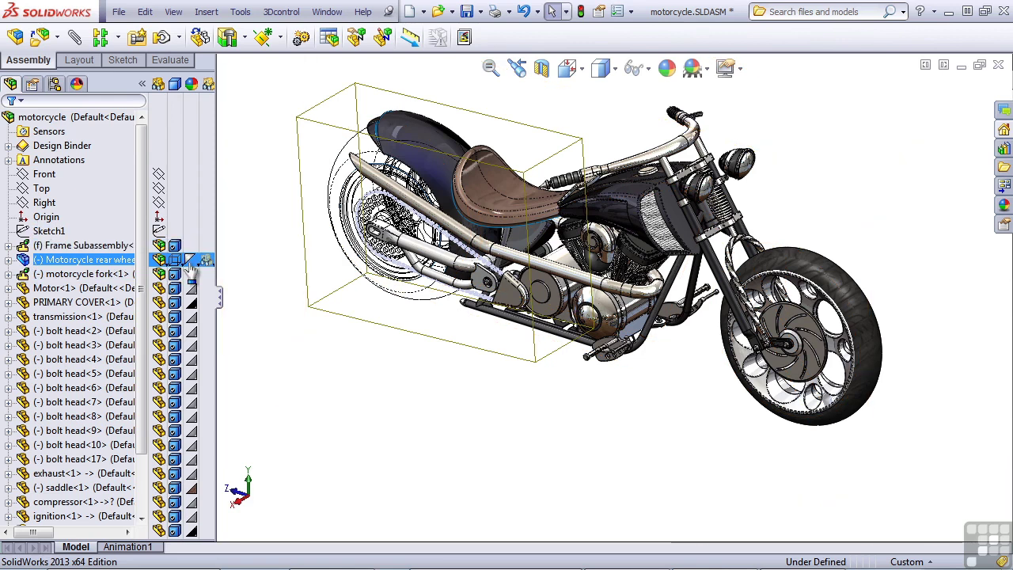
pyautogui.moveTo(191, 268)
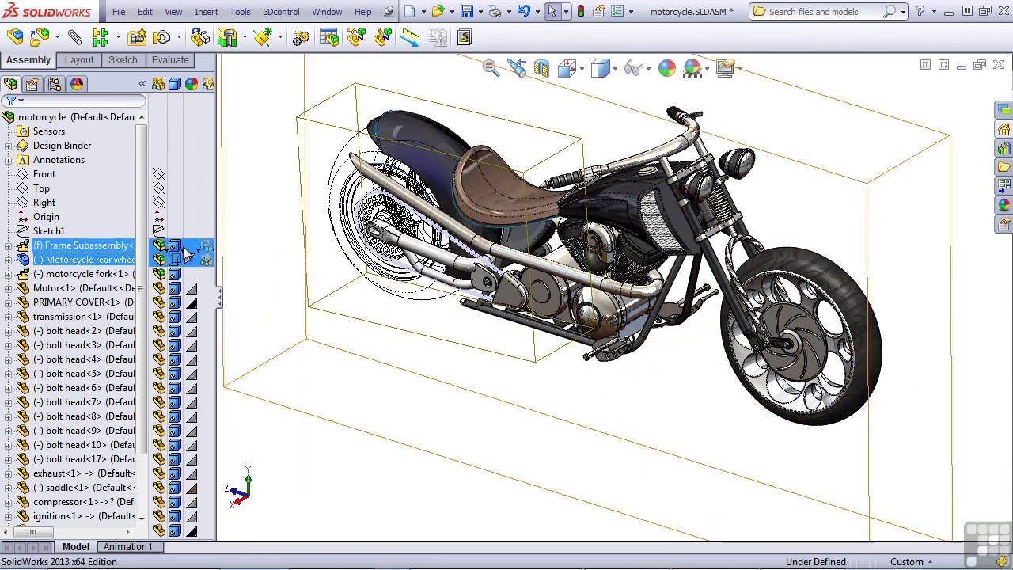
pyautogui.click(184, 249)
pyautogui.click(237, 318)
pyautogui.click(245, 296)
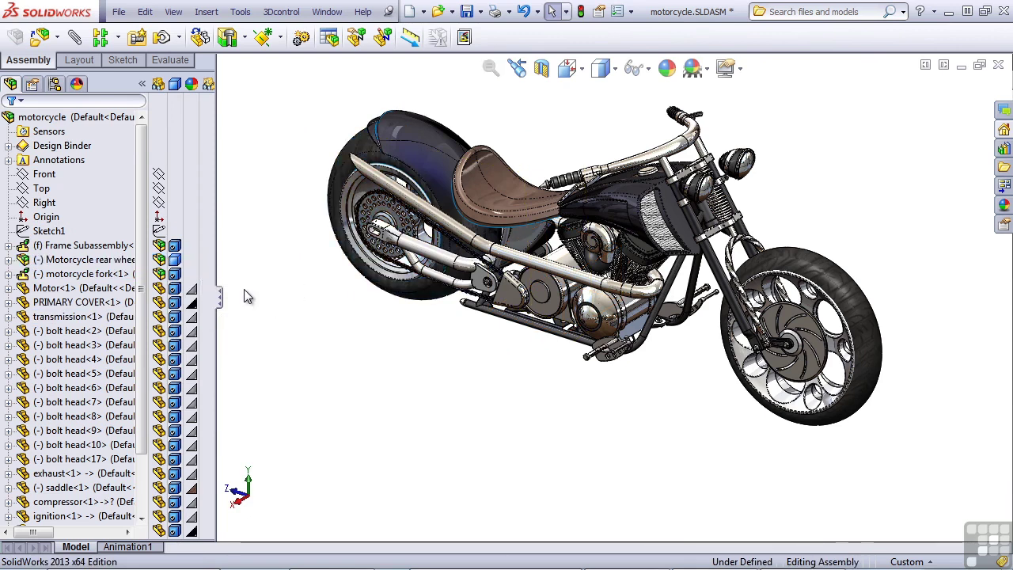
# Filter the feature tree by "bolt", check the bolt heads in the fork subassembly and main assembly, and clear the filter.
pyautogui.click(43, 102)
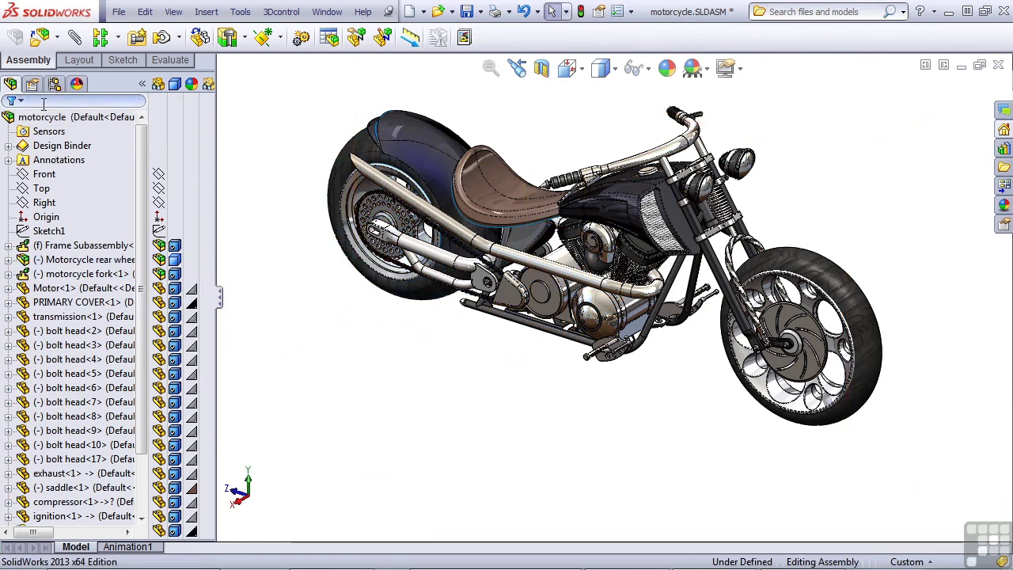
pyautogui.write('bolt')
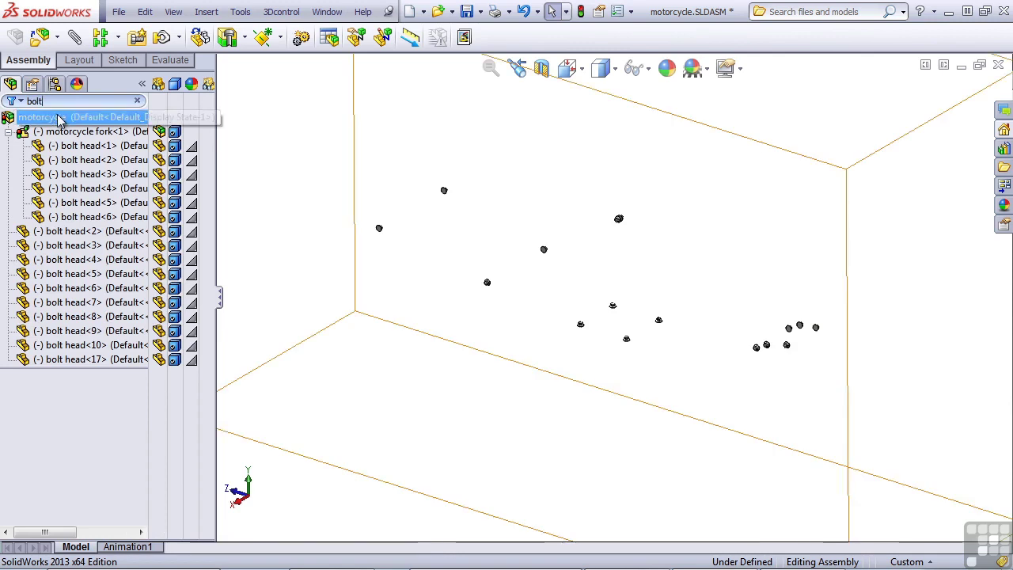
pyautogui.click(84, 148)
pyautogui.click(84, 190)
pyautogui.click(86, 217)
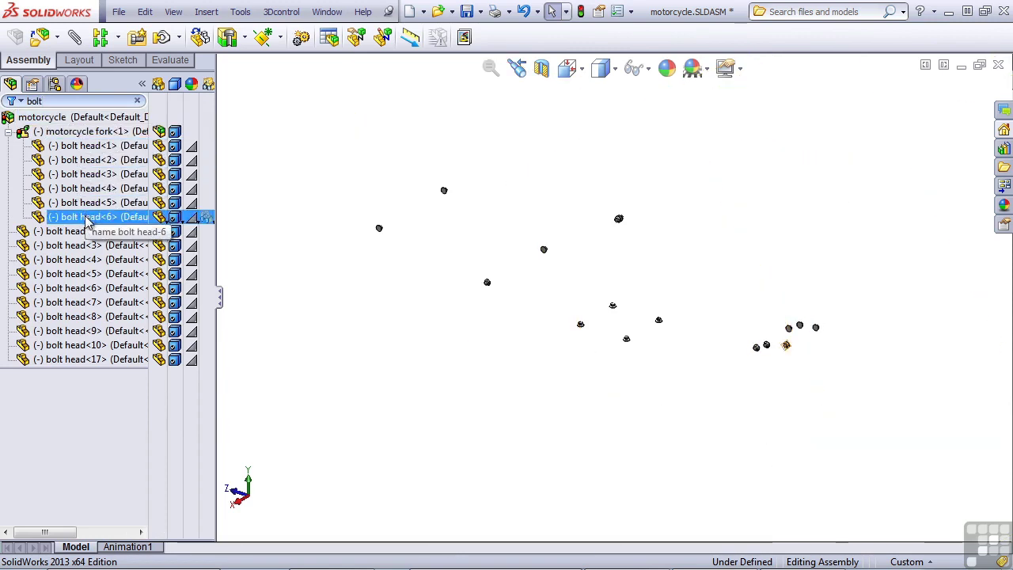
pyautogui.click(93, 305)
pyautogui.click(395, 303)
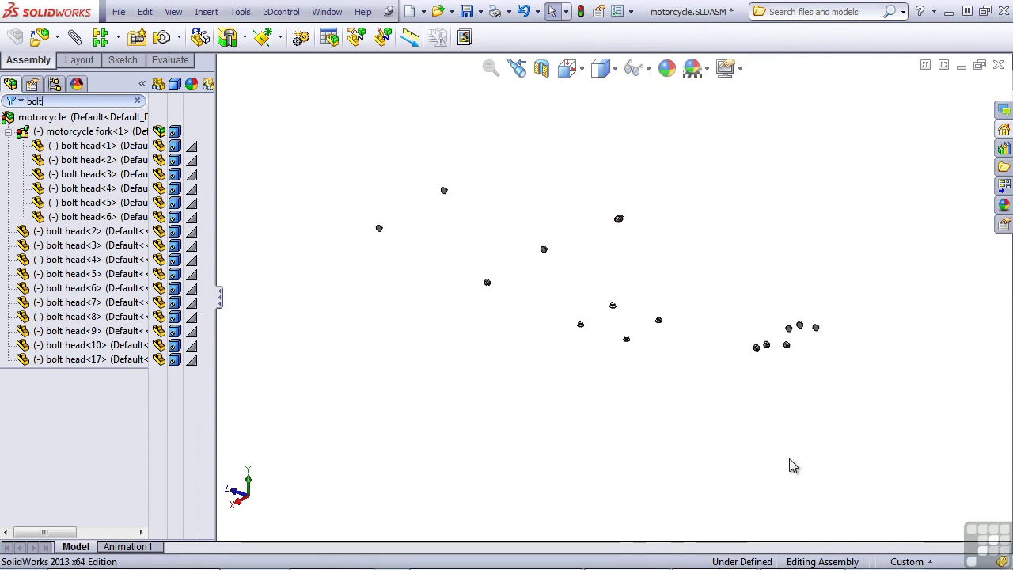
pyautogui.click(139, 103)
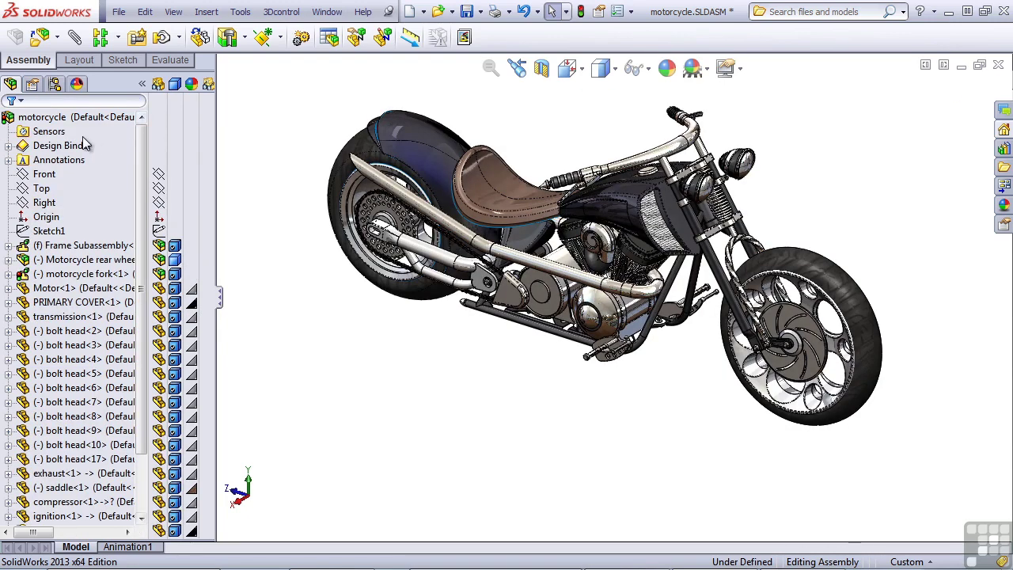
# Review the component pattern types and examine the patterned chain links around the rear sprocket.
pyautogui.click(49, 133)
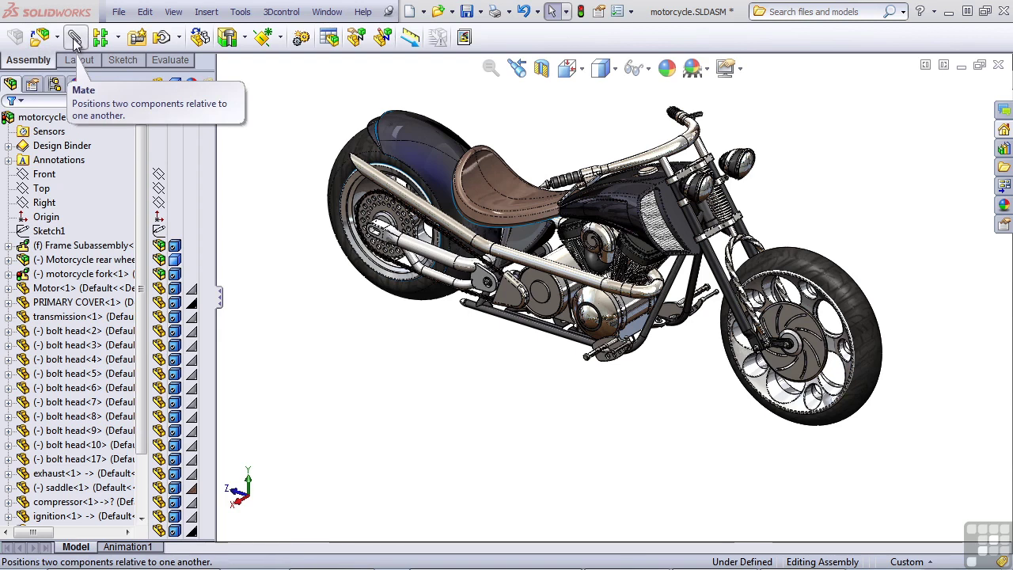
pyautogui.click(117, 46)
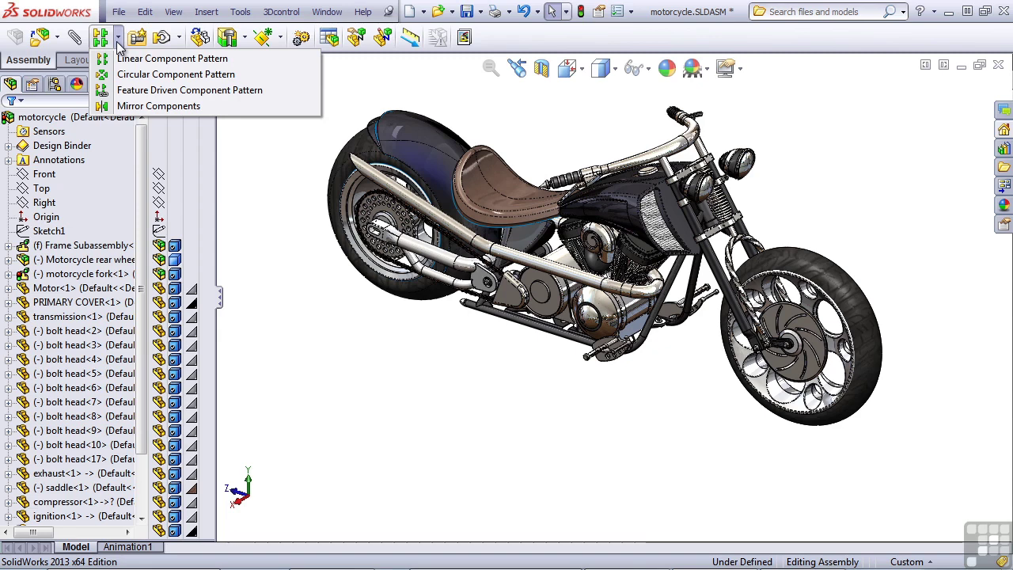
pyautogui.click(341, 320)
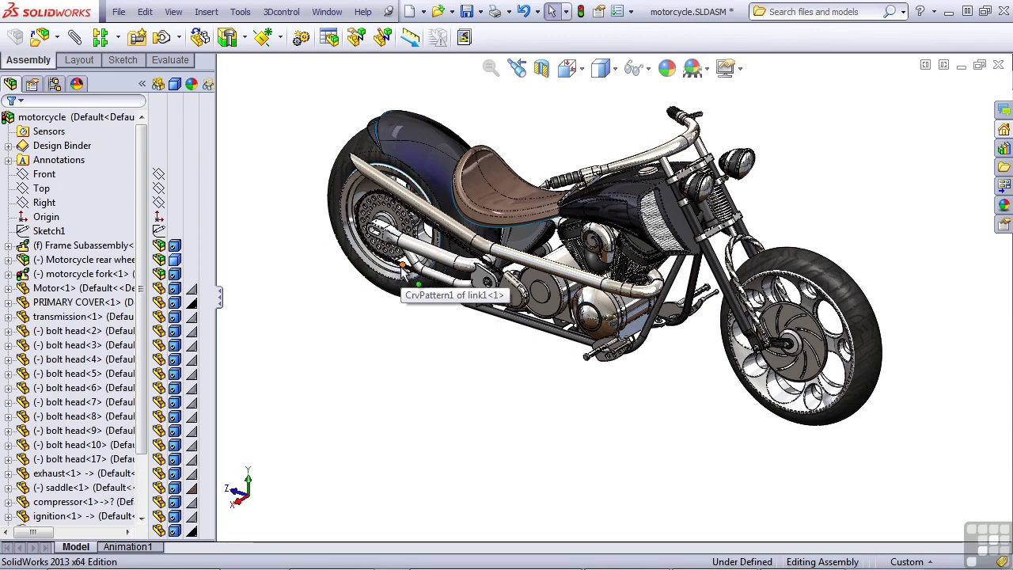
pyautogui.scroll(-8, 402, 271)
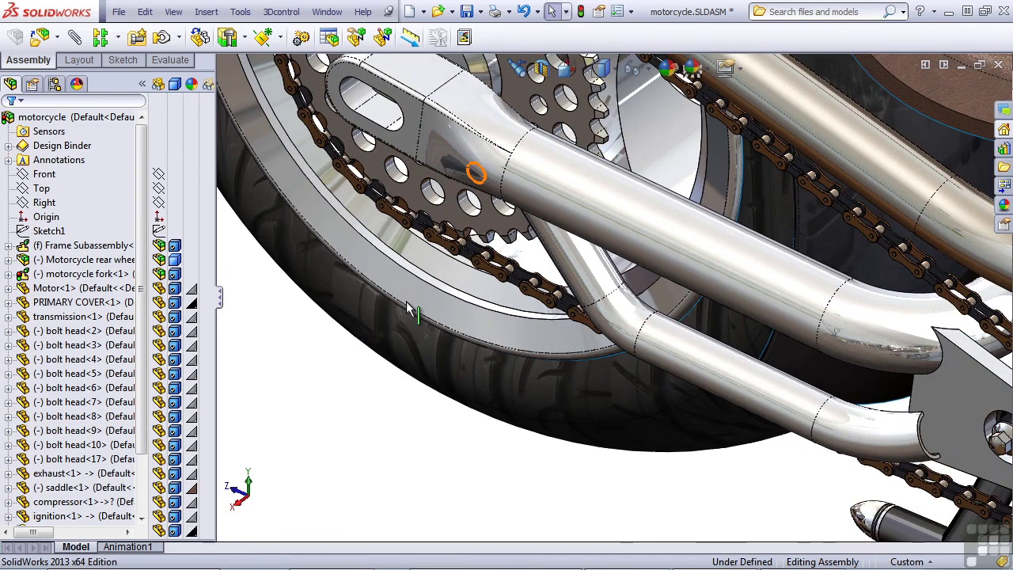
pyautogui.click(44, 174)
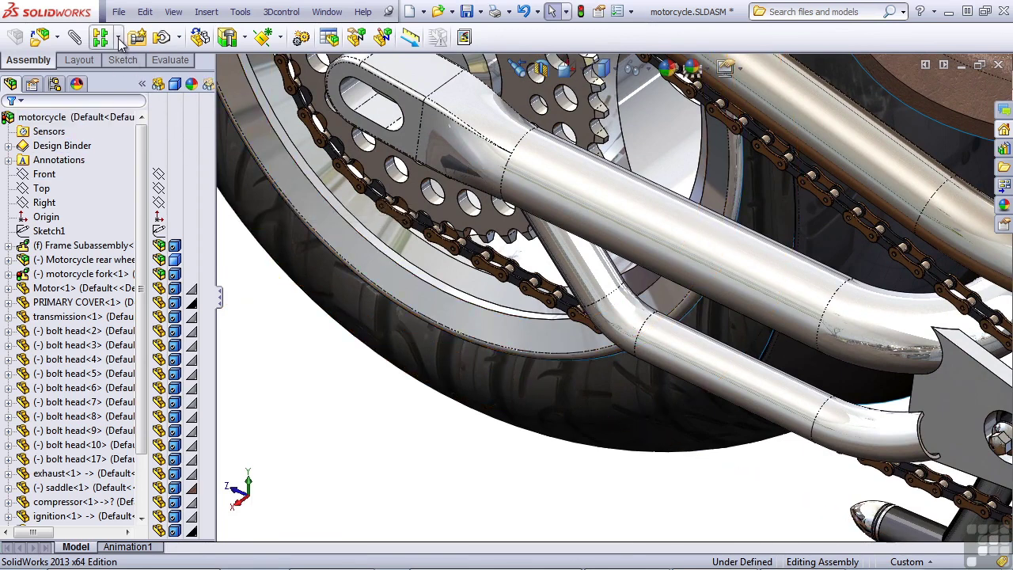
pyautogui.click(206, 216)
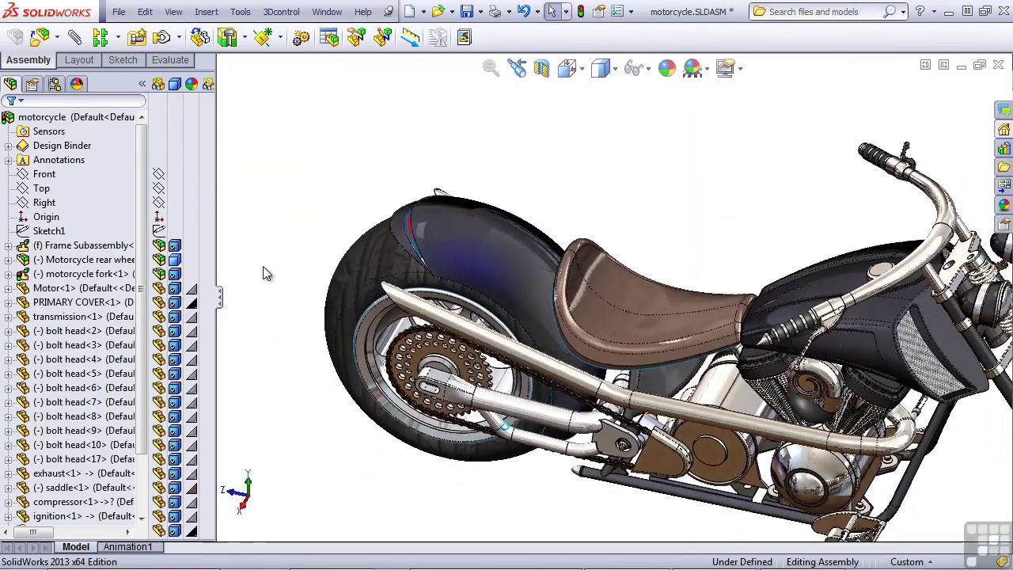
# Start Move Component, review its move types and Dynamic Clearance options, and close it without moving anything.
pyautogui.click(181, 38)
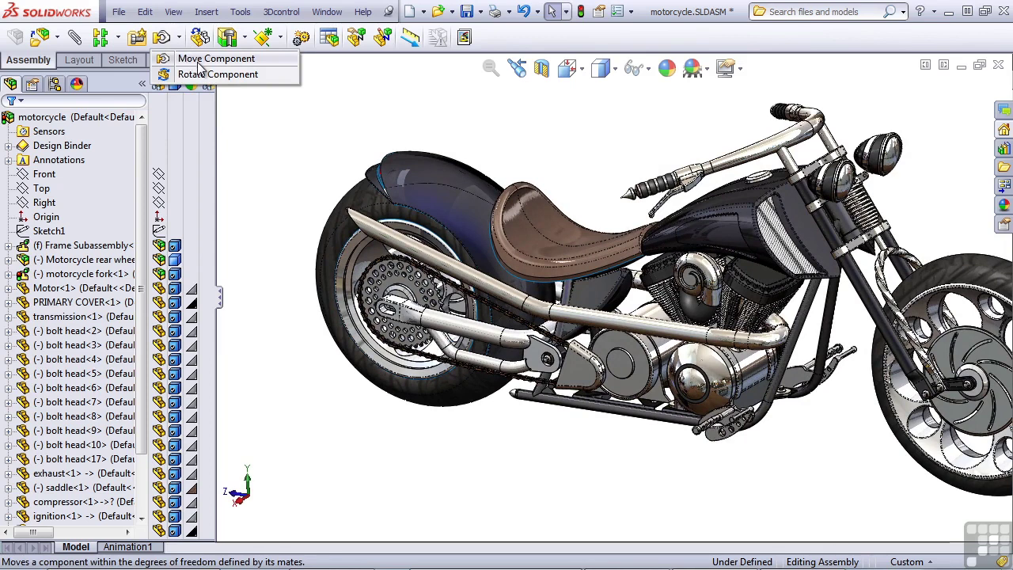
pyautogui.click(200, 61)
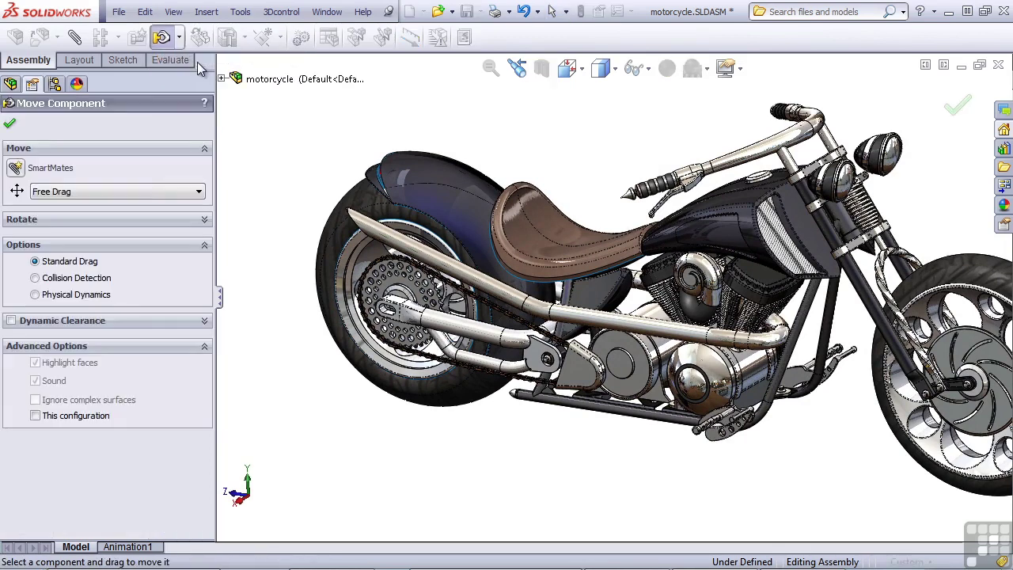
pyautogui.click(134, 189)
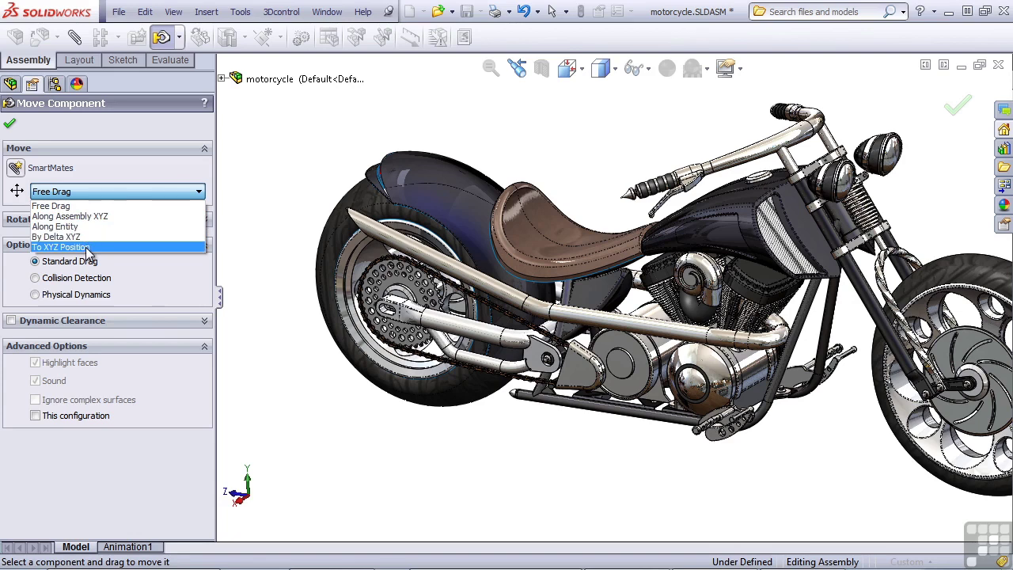
pyautogui.click(288, 184)
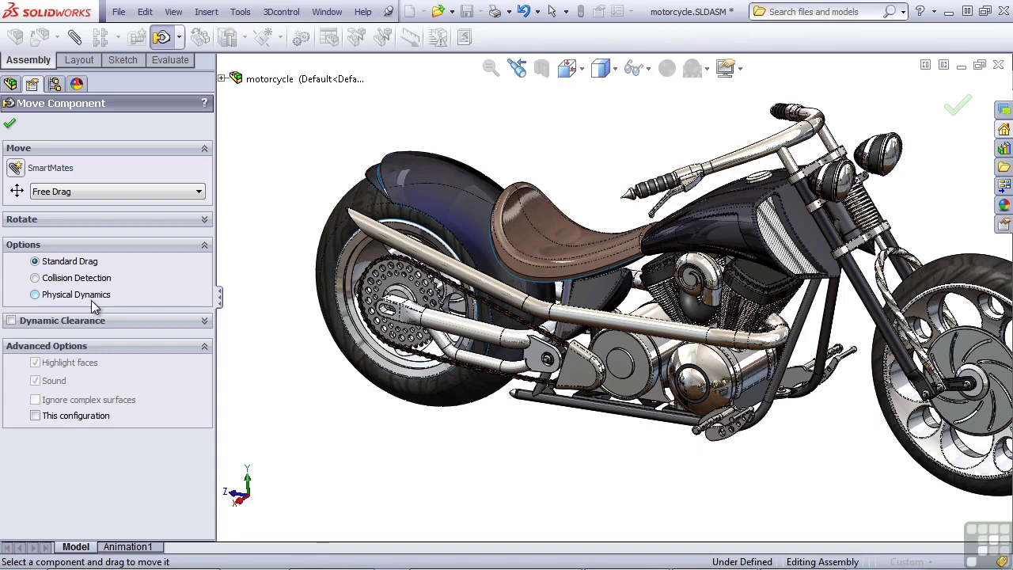
pyautogui.click(205, 321)
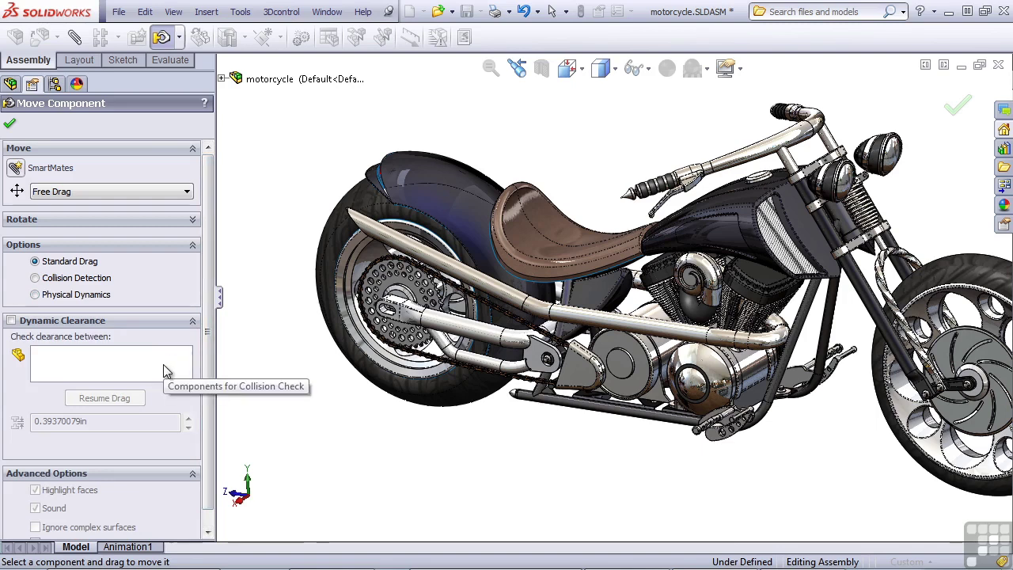
pyautogui.click(11, 126)
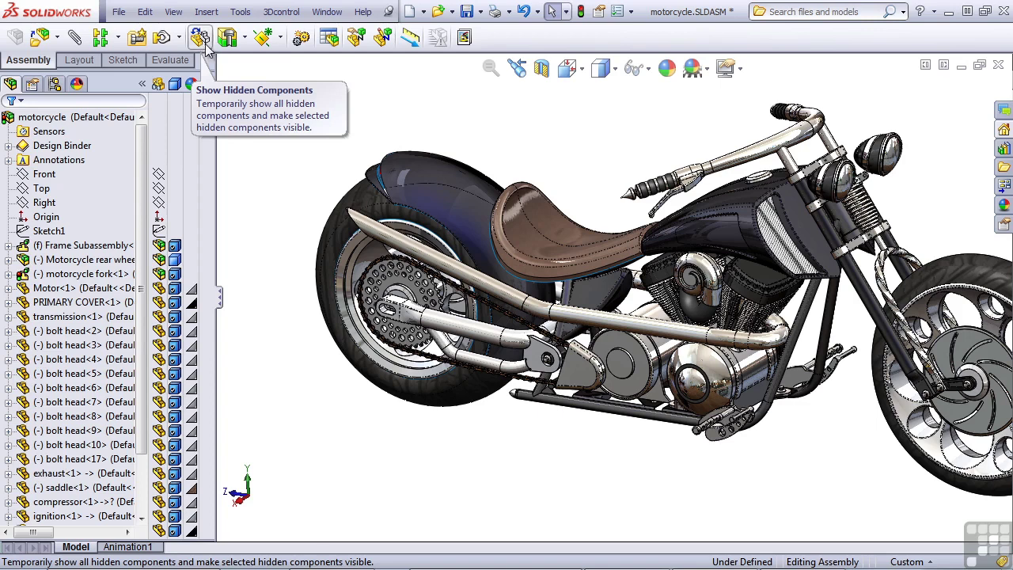
pyautogui.click(246, 40)
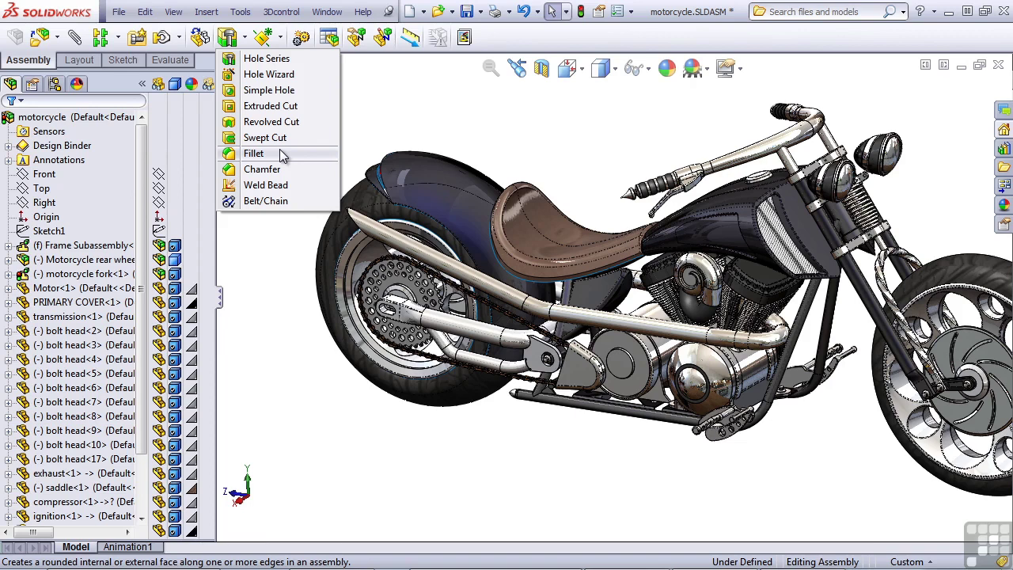
pyautogui.click(389, 100)
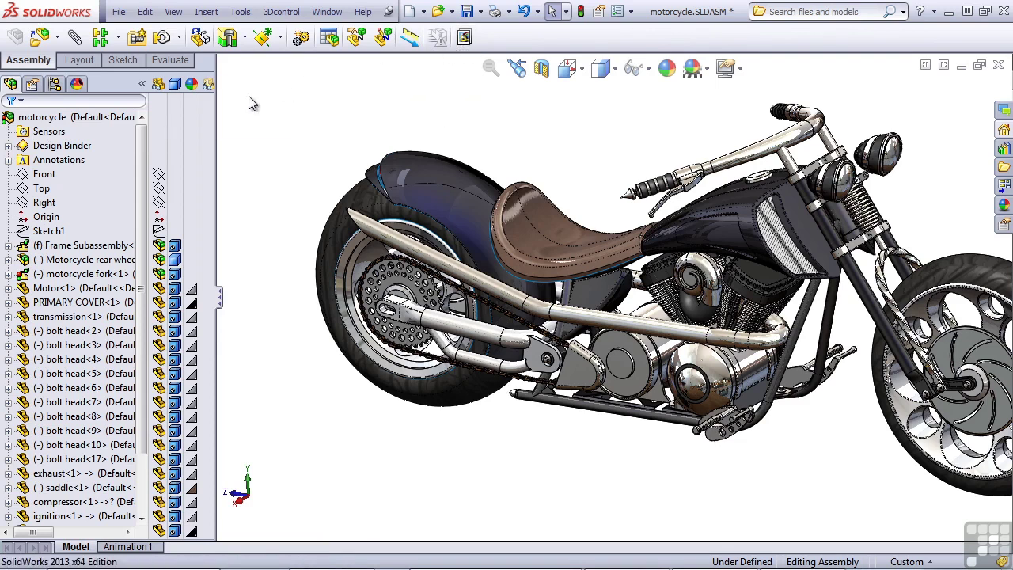
# Review the motorcycle assembly's appearances, properties and configurations.
pyautogui.click(78, 89)
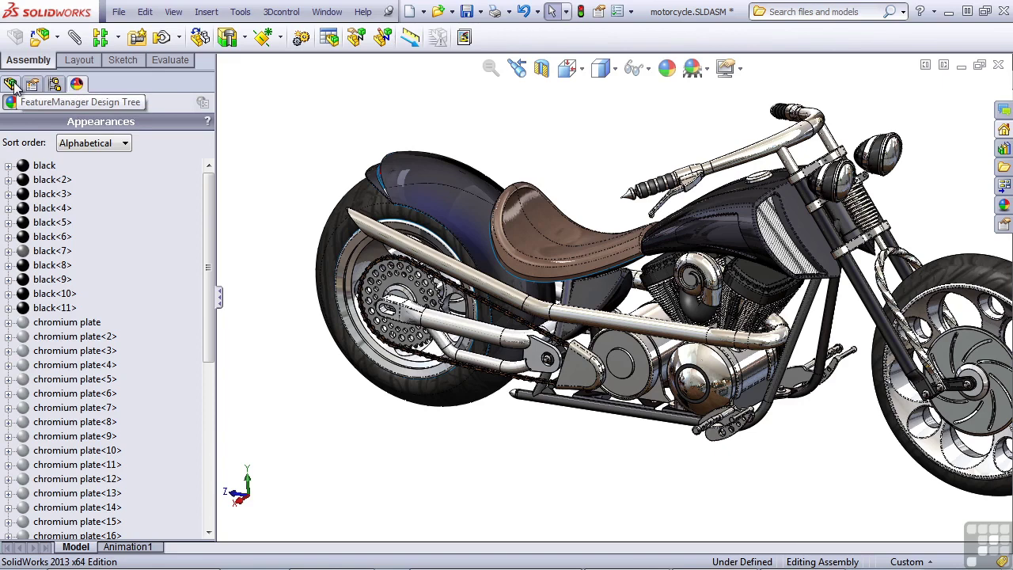
pyautogui.click(11, 84)
pyautogui.click(32, 87)
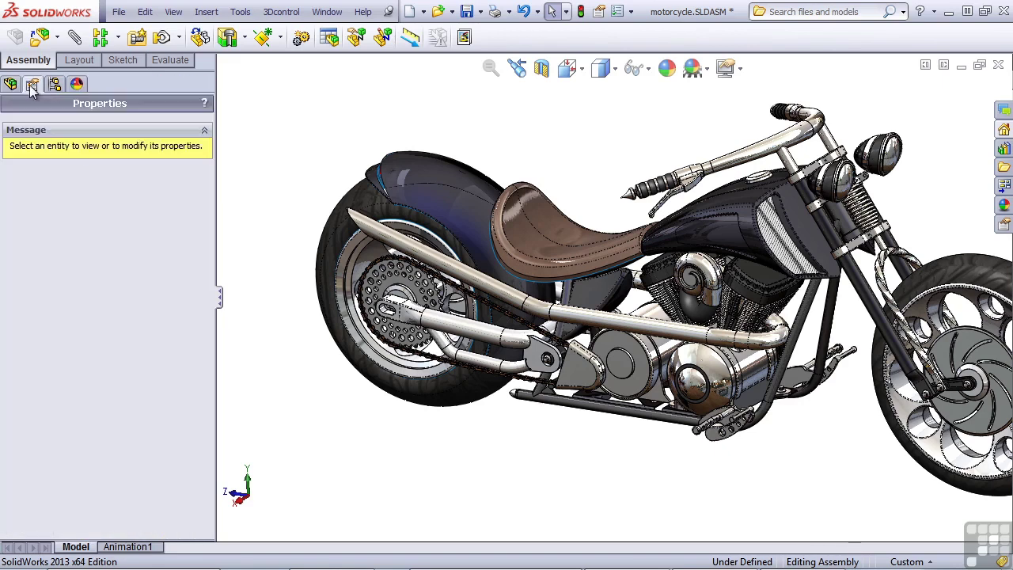
pyautogui.click(56, 86)
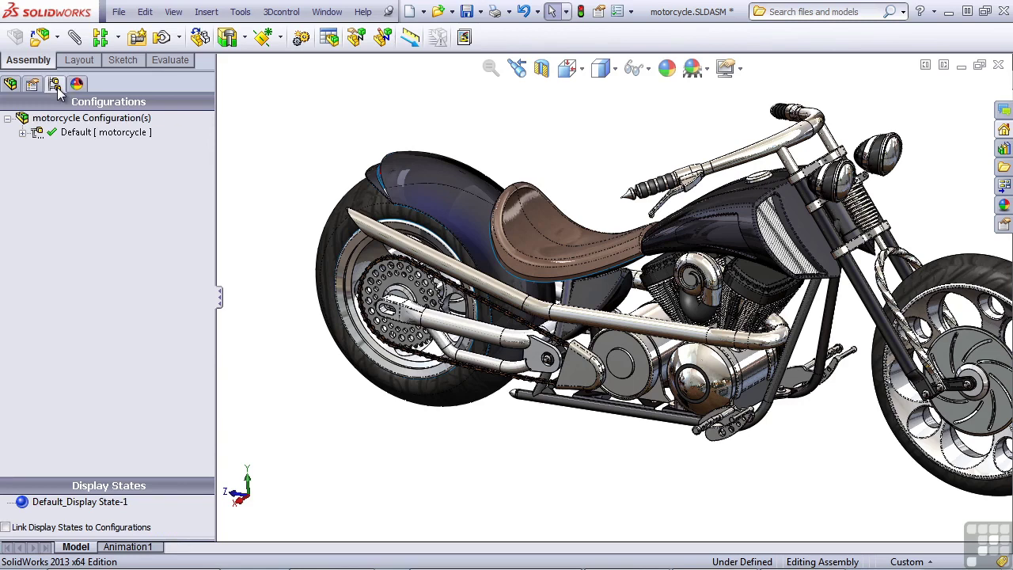